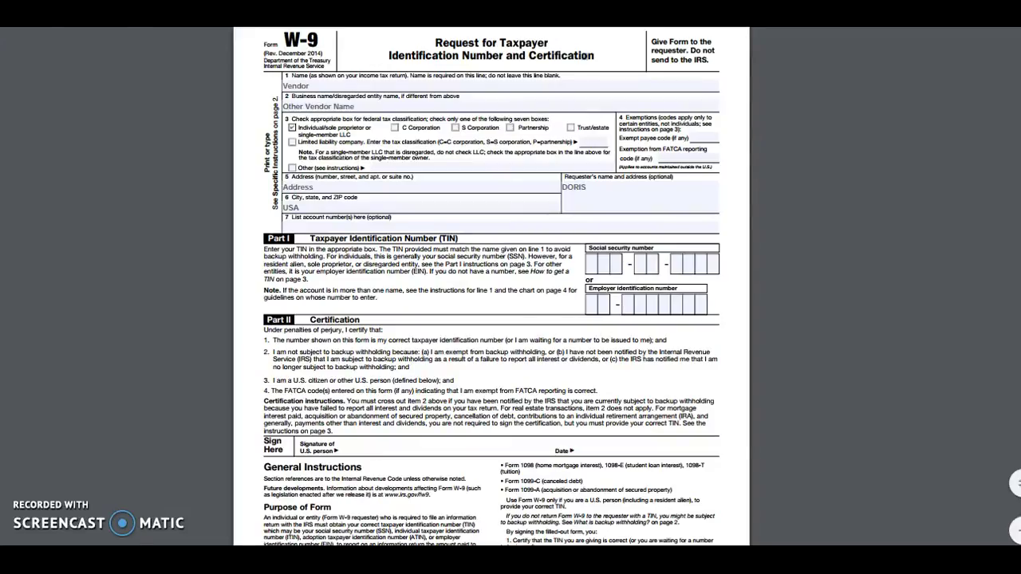
- Switch from the W-9 to the vendor record in Deltek Vision to review its 1099 accounting settings and attached files
key("alt+Tab")
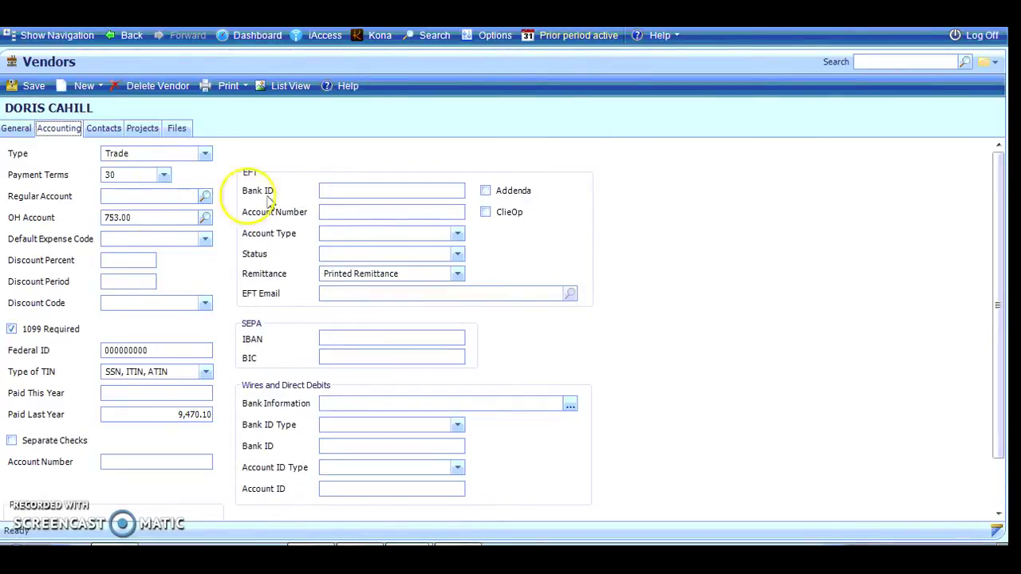
left_click(111, 214)
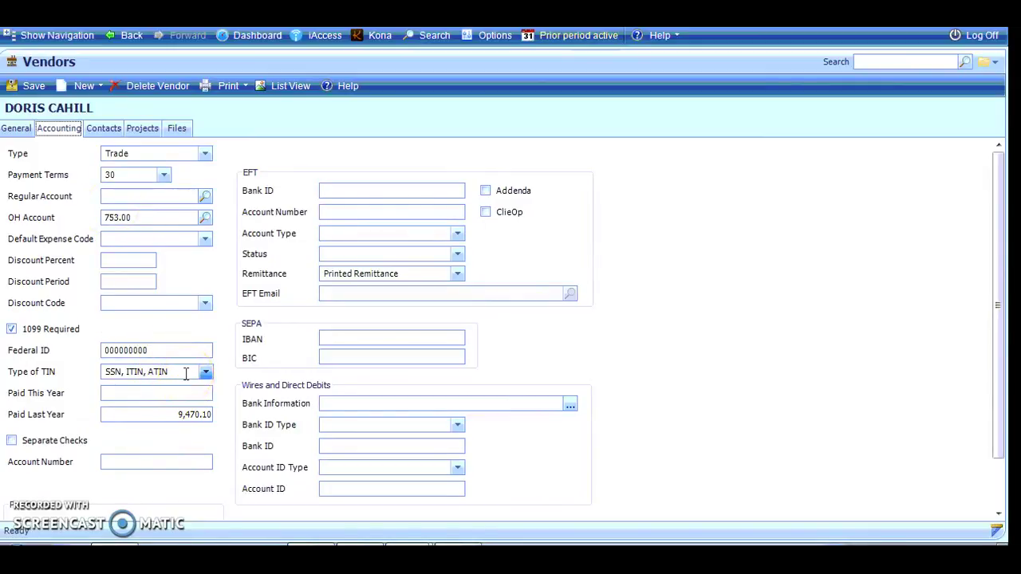
left_click(12, 329)
left_click(178, 130)
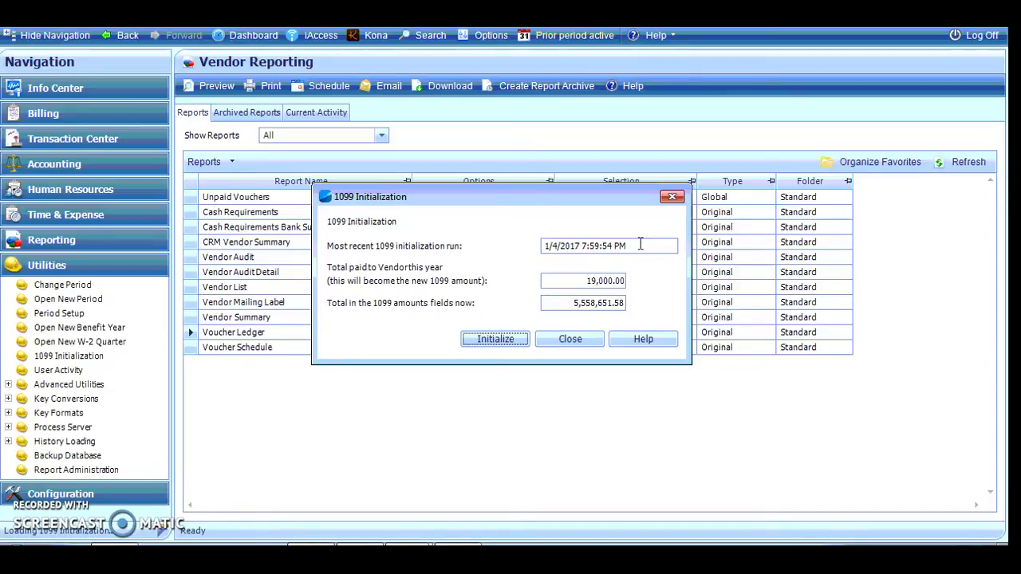
- Close the 1099 Initialization dialog without initializing and hide the navigation pane
left_click(570, 339)
left_click(54, 36)
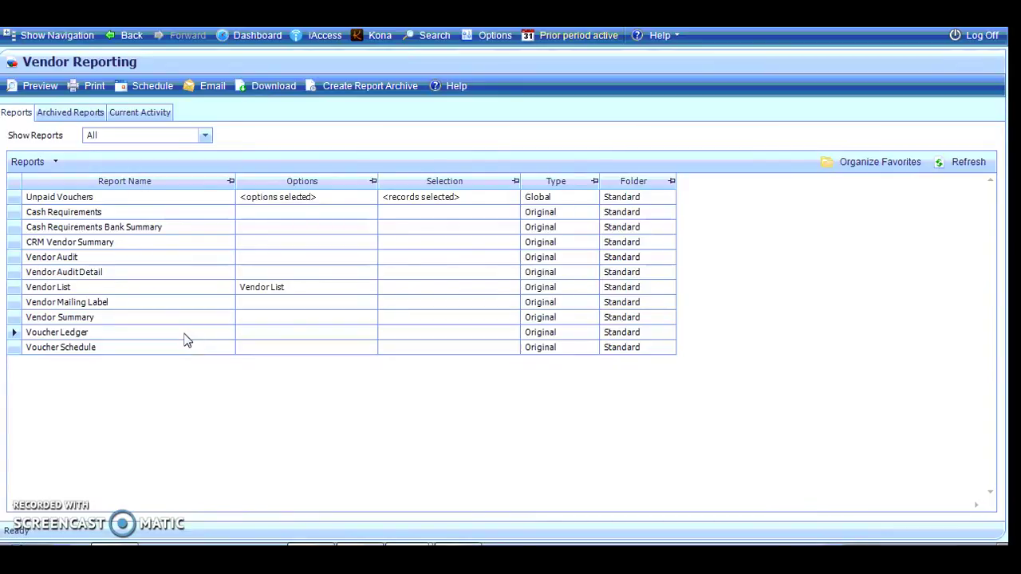
- Open the options of the Voucher Ledger report and set its time frame period to Year-to-date
left_click(263, 336)
left_click(370, 335)
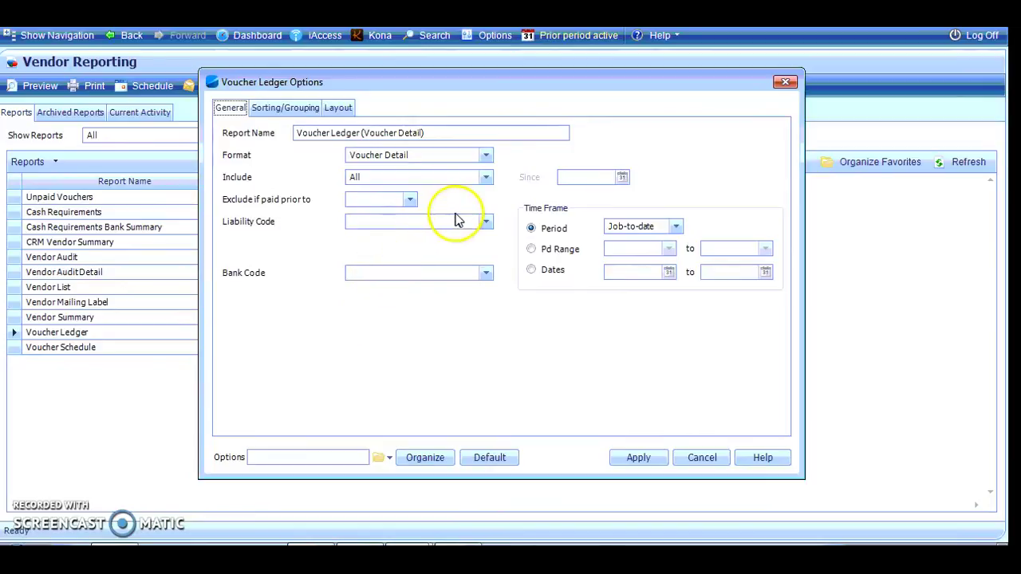
left_click(676, 227)
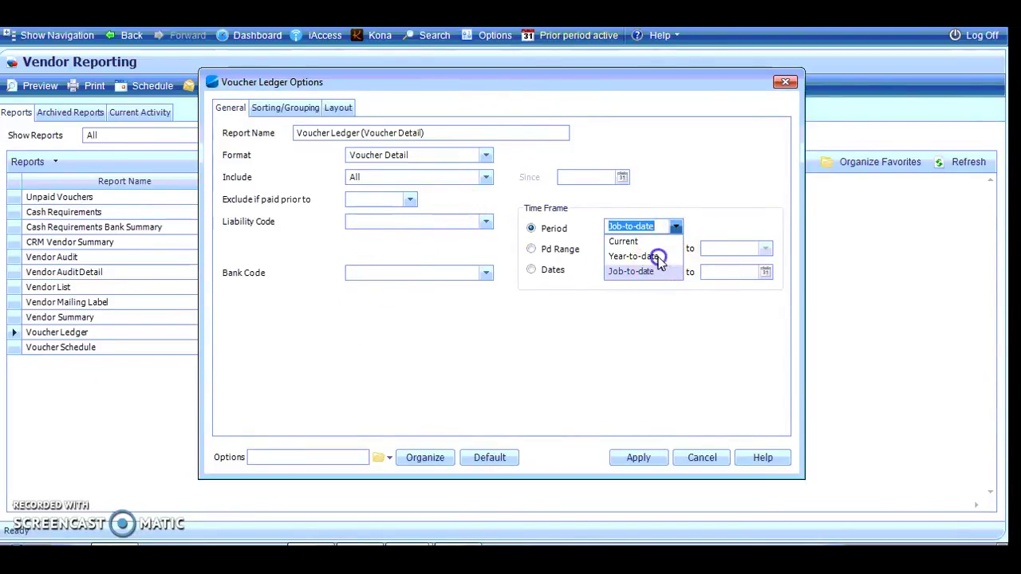
left_click(655, 256)
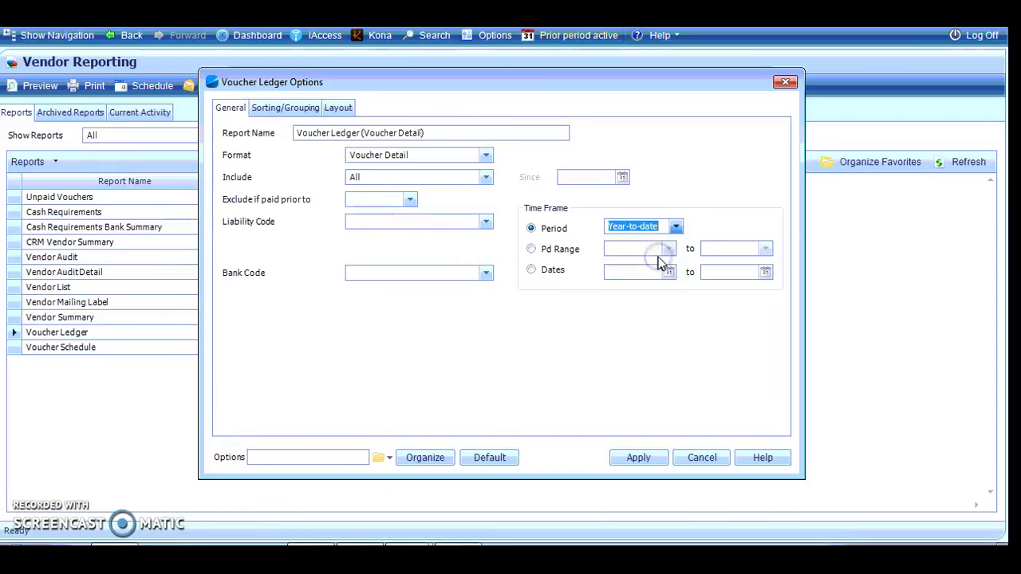
- Group the Voucher Ledger by 1099 Required, place that field first in the sort order, and apply the report options
left_click(286, 110)
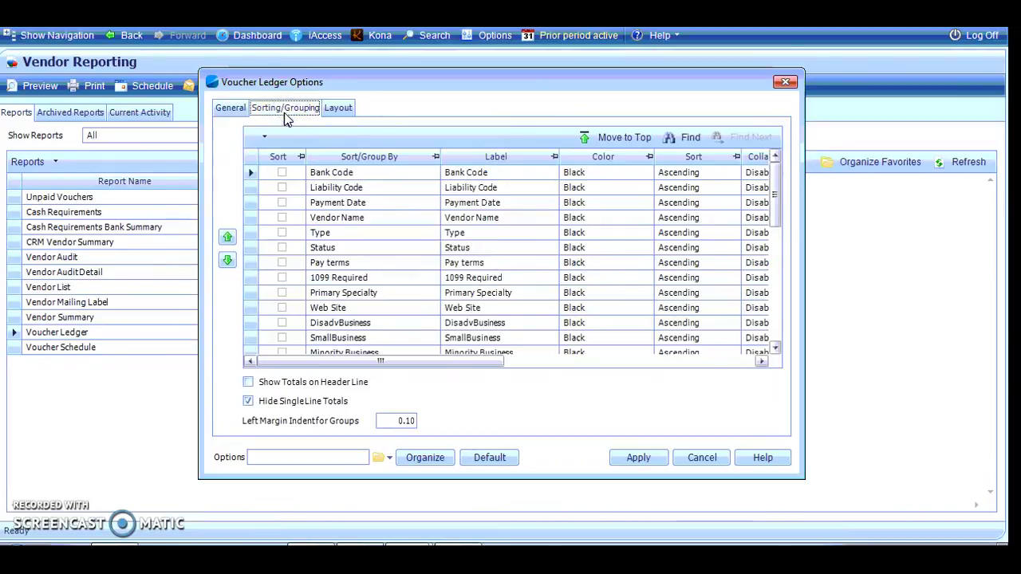
left_click(282, 278)
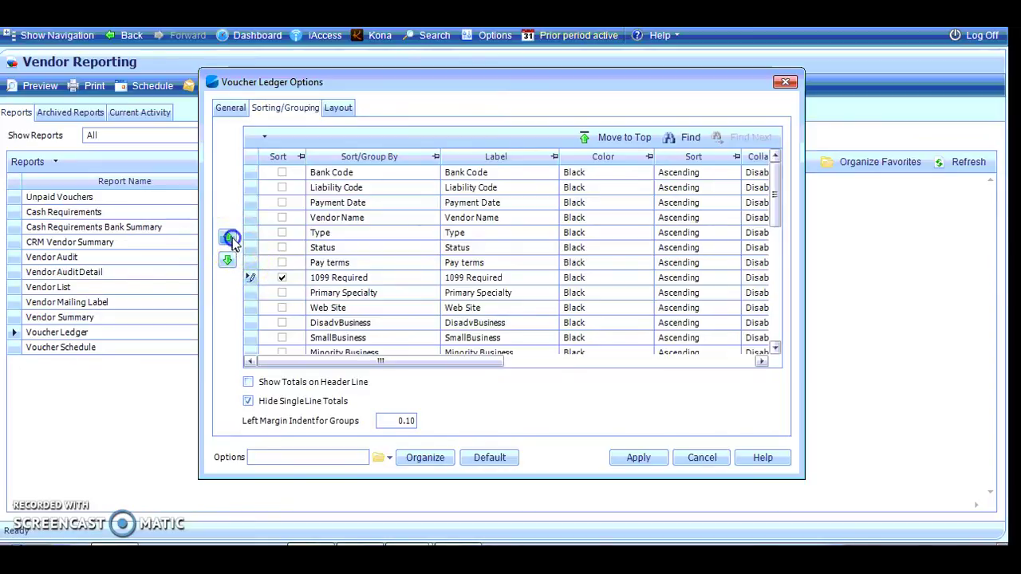
left_click(228, 239)
left_click(228, 238)
left_click(228, 238)
left_click(228, 238)
left_click(229, 239)
left_click(228, 239)
left_click(228, 239)
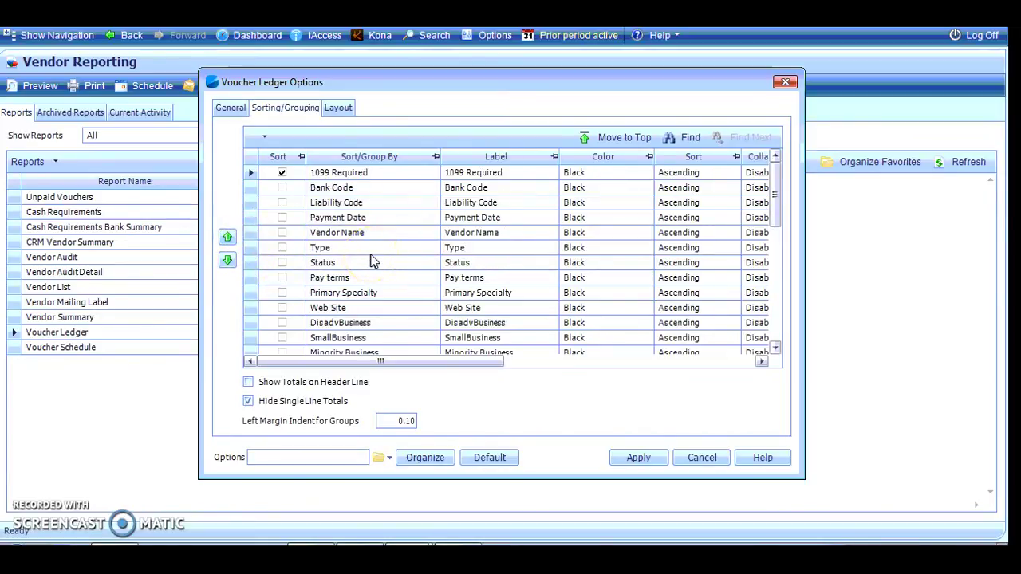
left_click(304, 189)
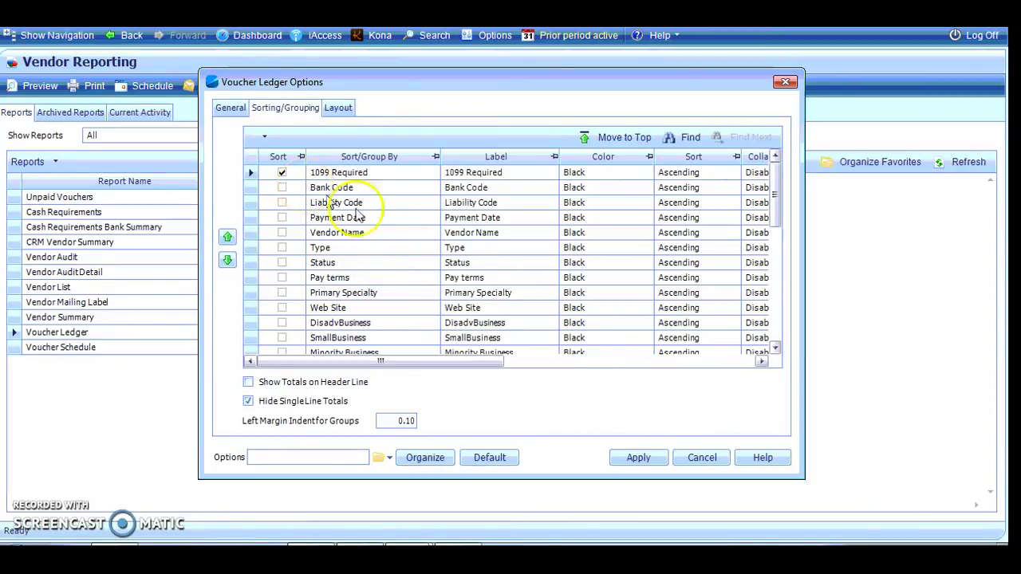
left_click(641, 458)
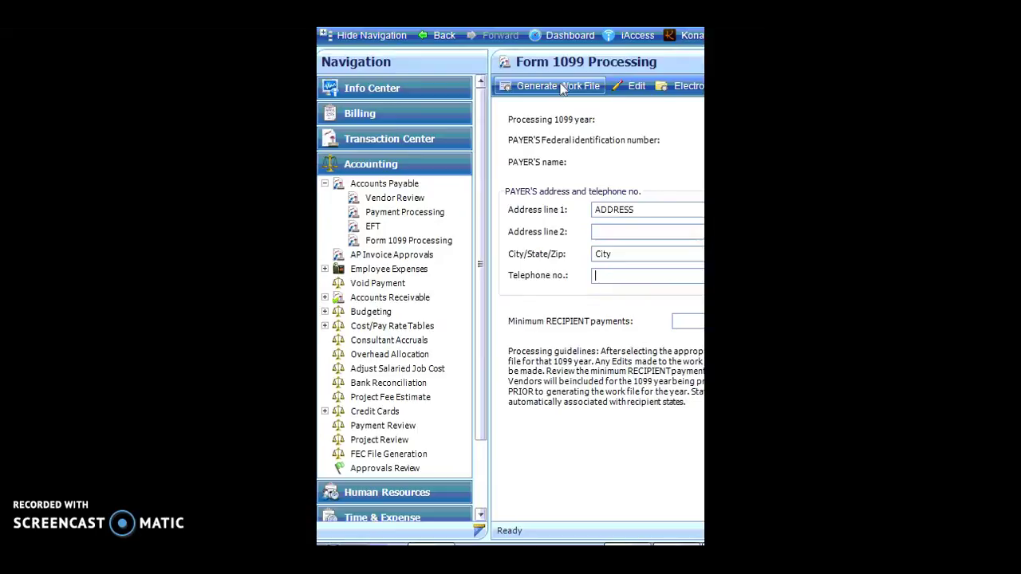
- Generate the Form 1099 work file and browse the vendor records in the 2016 Form 1099 Editor
left_click(562, 90)
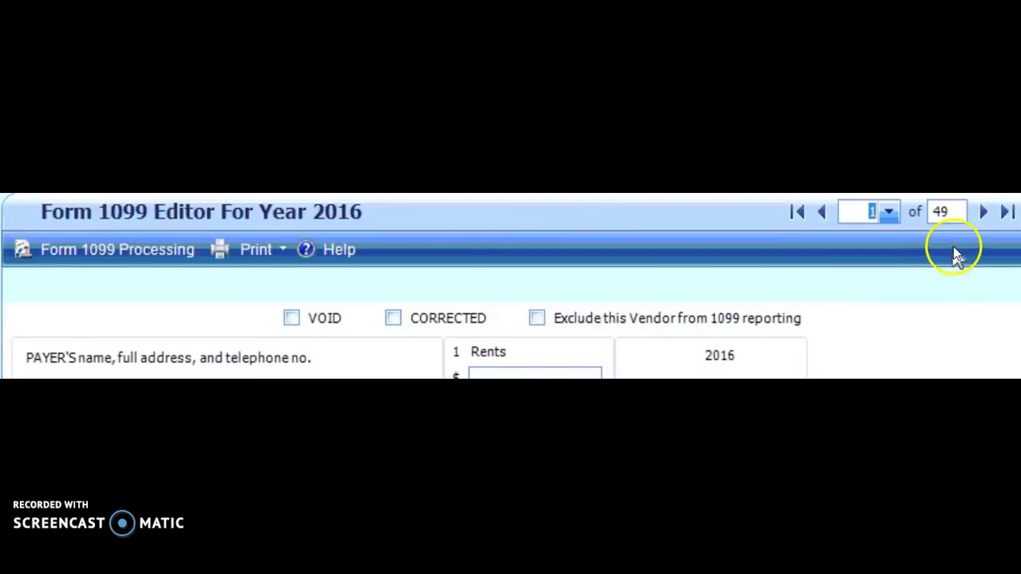
left_click(986, 213)
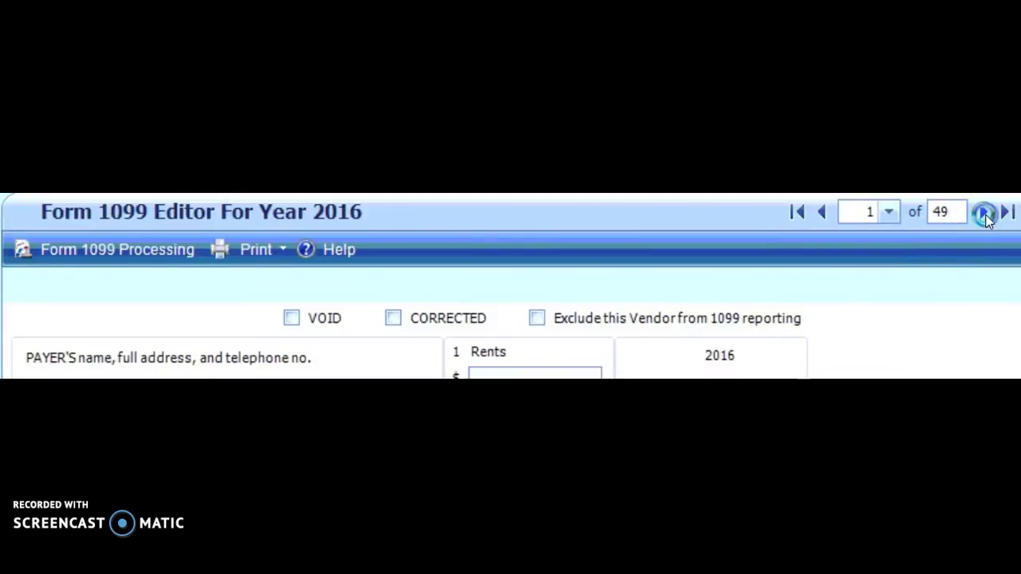
left_click(891, 213)
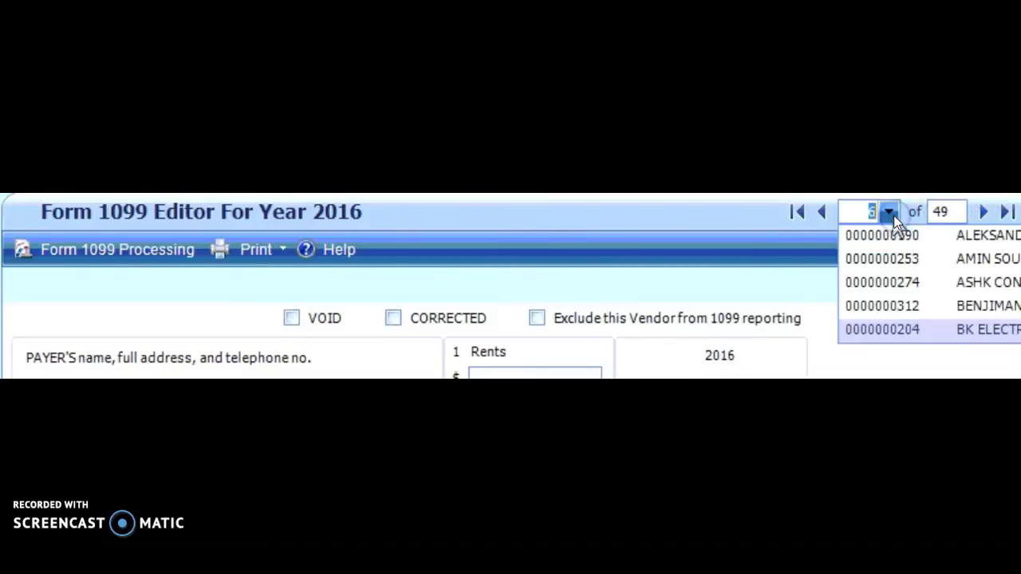
left_click(771, 278)
left_click(813, 273)
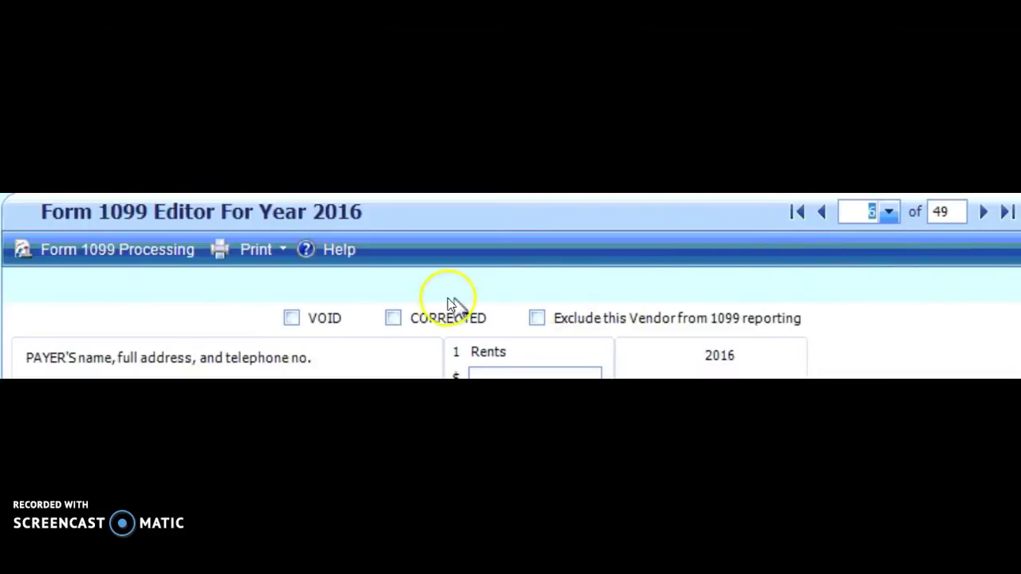
left_click(371, 293)
mouse_move(371, 295)
left_mouse_down()
mouse_move(332, 326)
mouse_move(369, 339)
left_mouse_up()
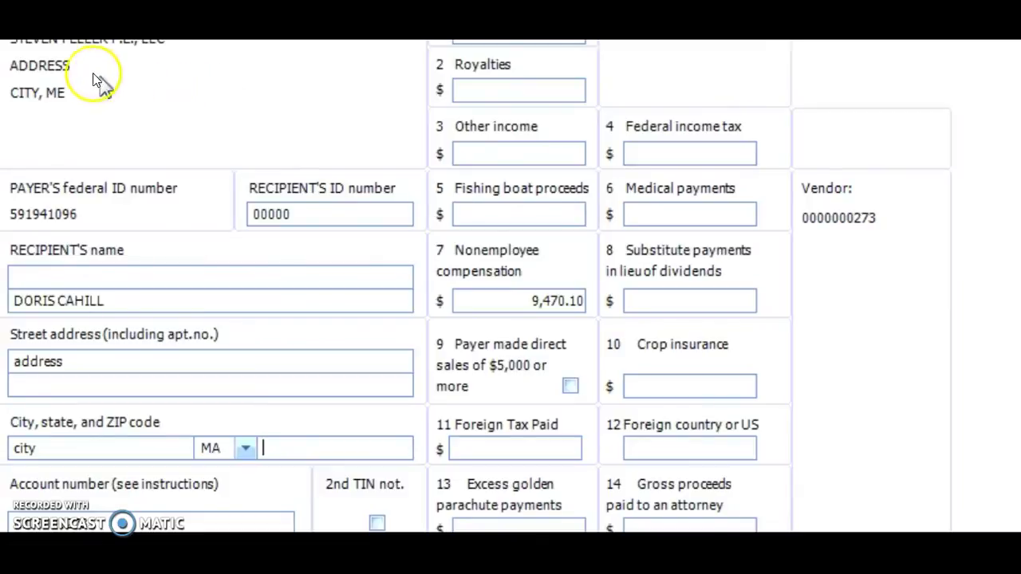
- Leave the 1099 editor and print the Form 1099 Verification report for 2016, sorted by vendor number
key("alt+F4")
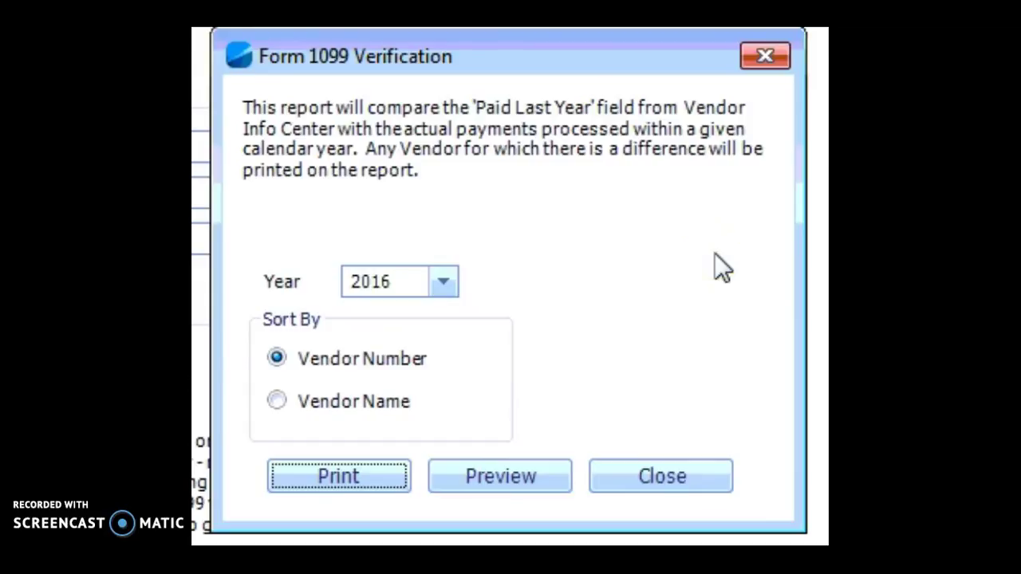
left_click(329, 477)
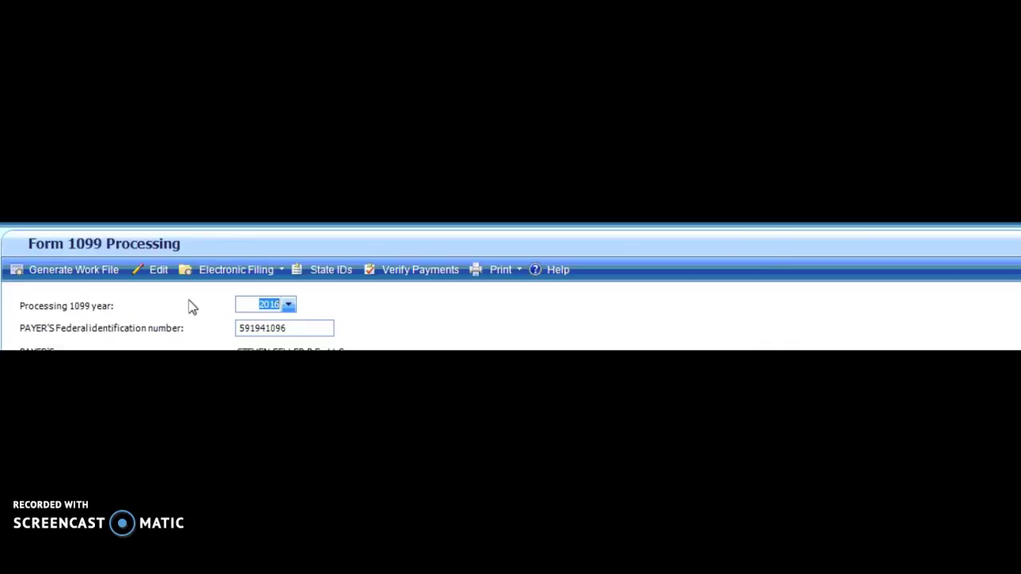
- Review the Form 1099 advanced printing options and close them with the default report layout kept
left_click(503, 276)
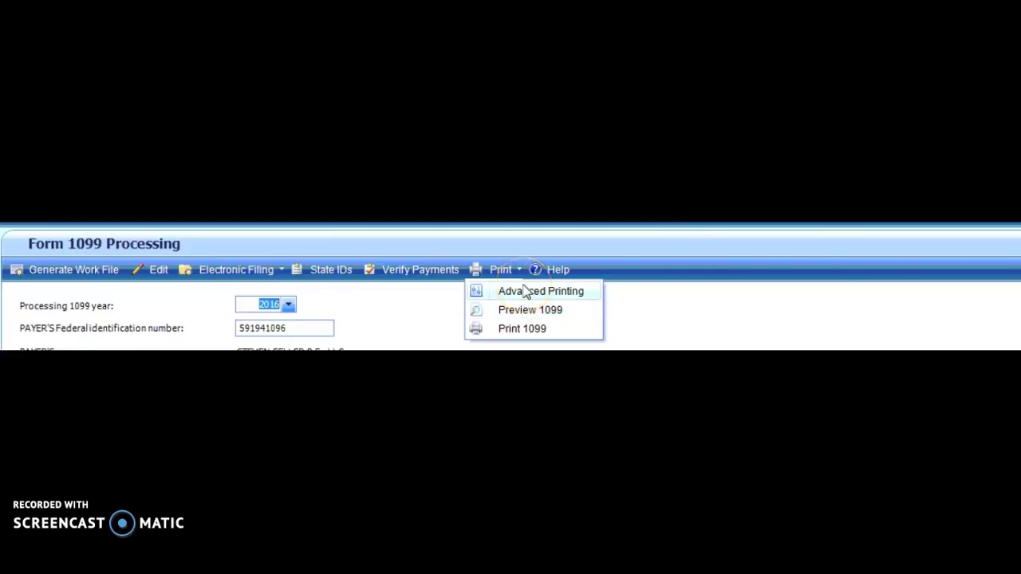
left_click(526, 291)
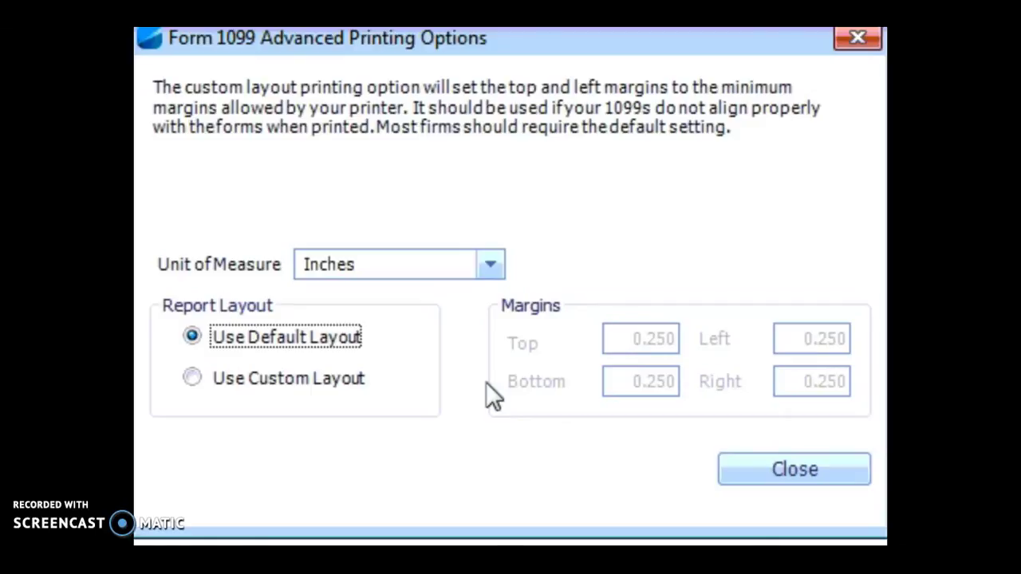
left_click(792, 477)
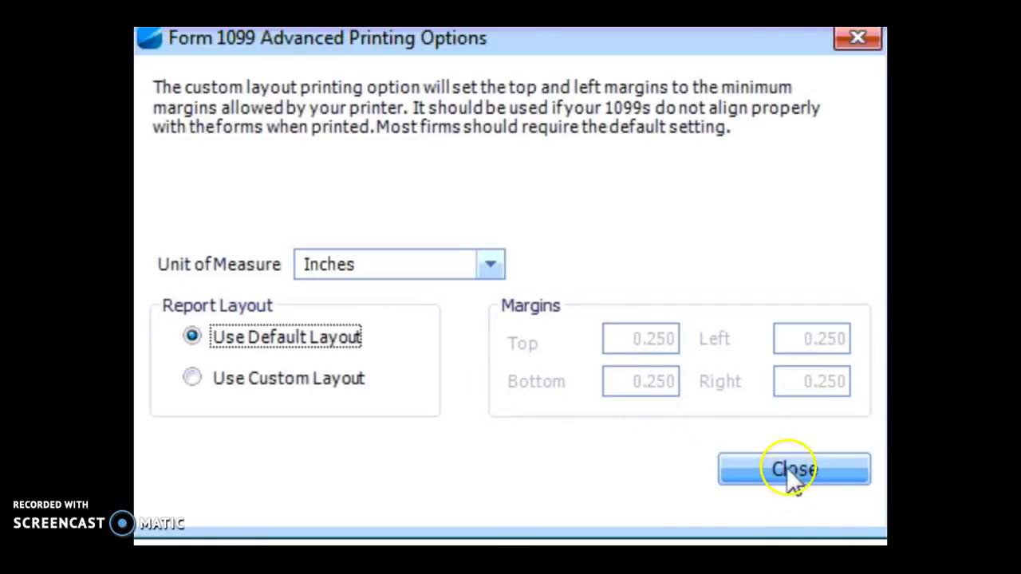
left_click(792, 477)
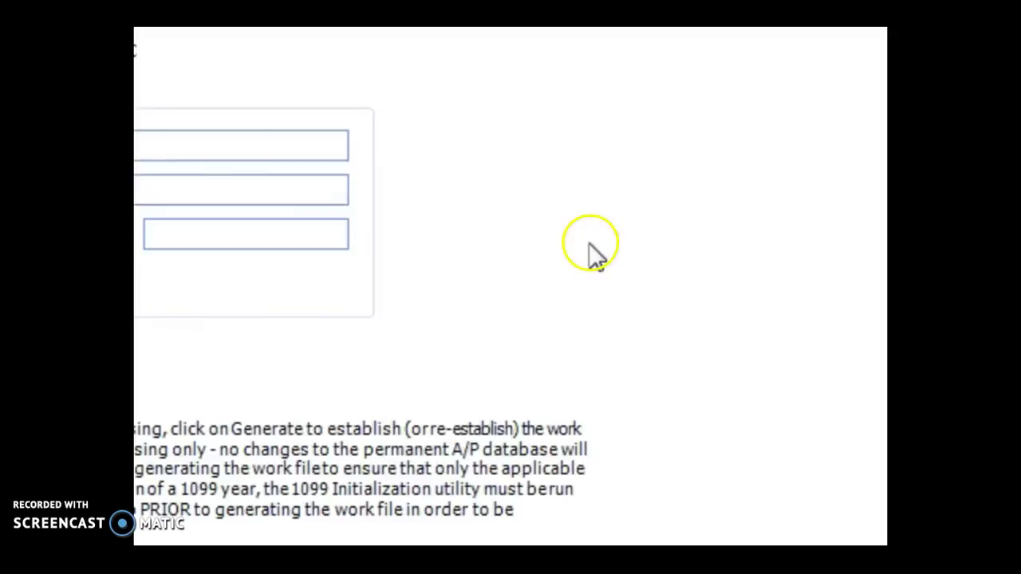